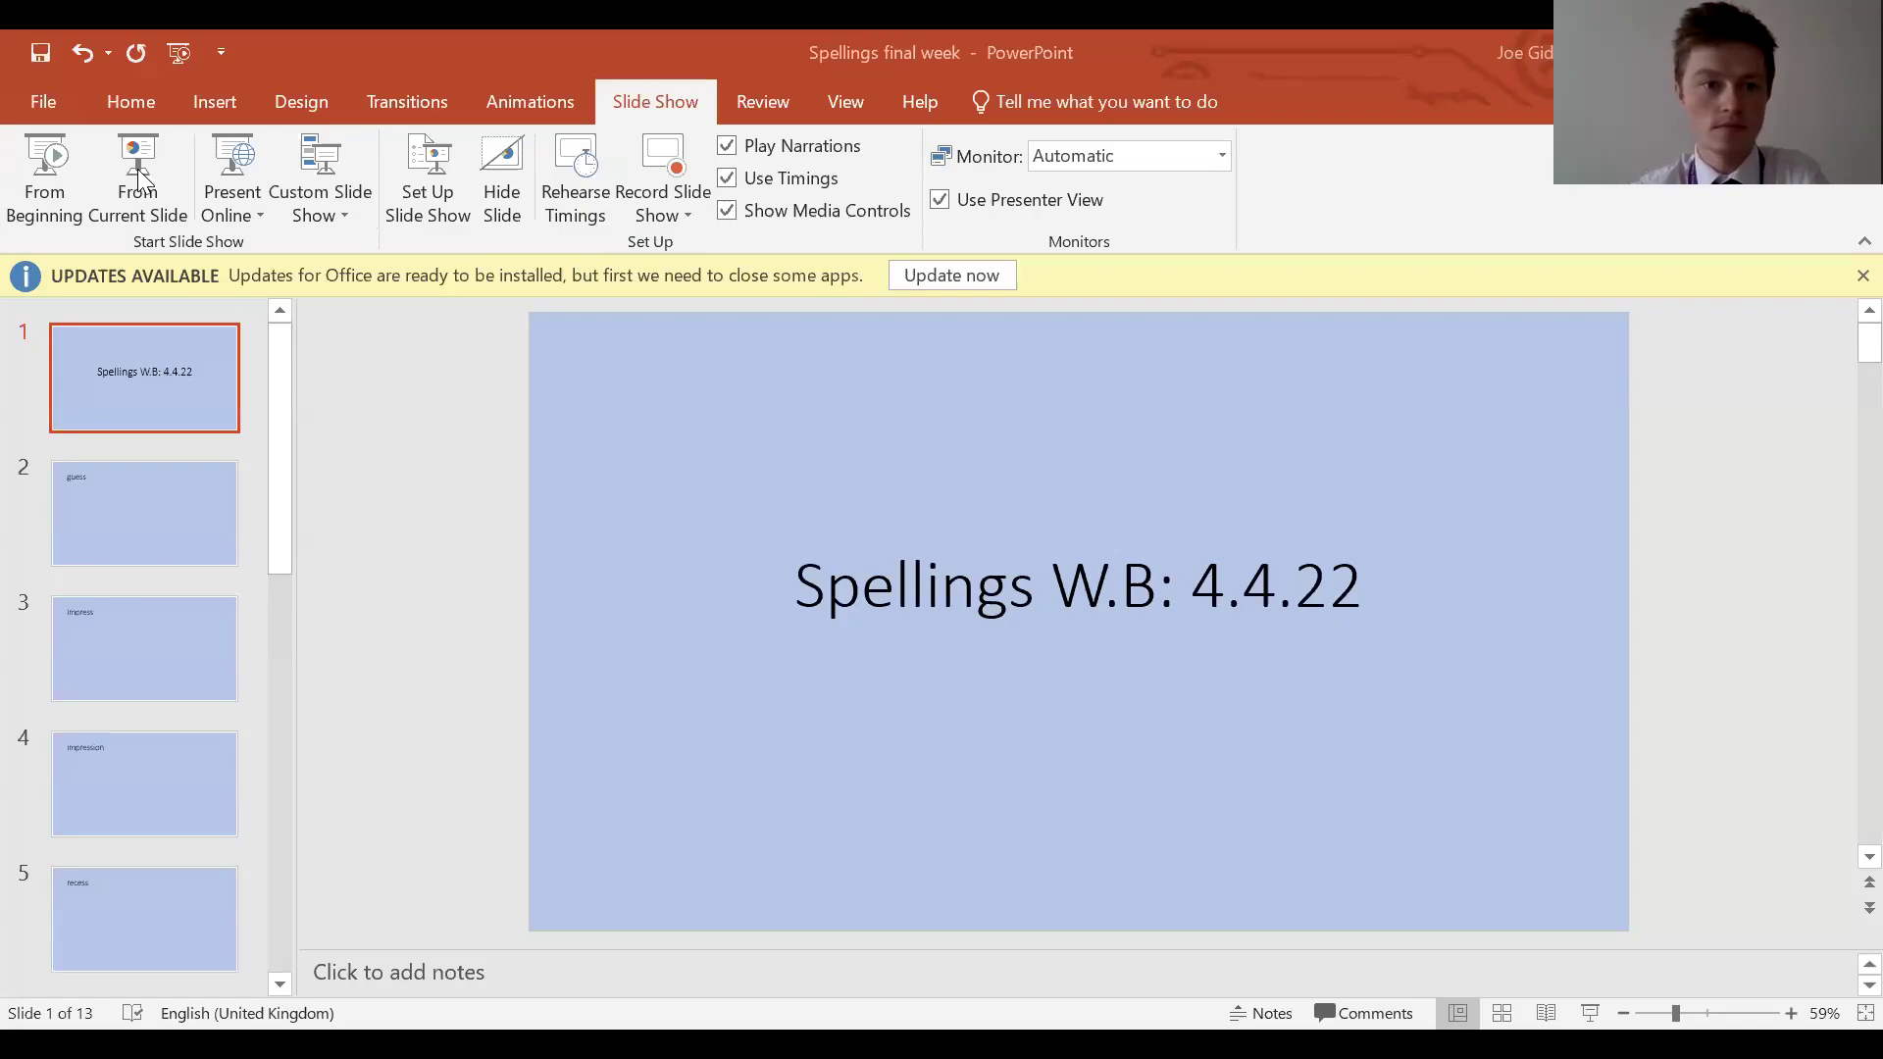
- Start the 'Spellings W.B: 4.4.22' slideshow full-screen from the title slide
{"action": "left_click", "coordinate": [138, 168]}
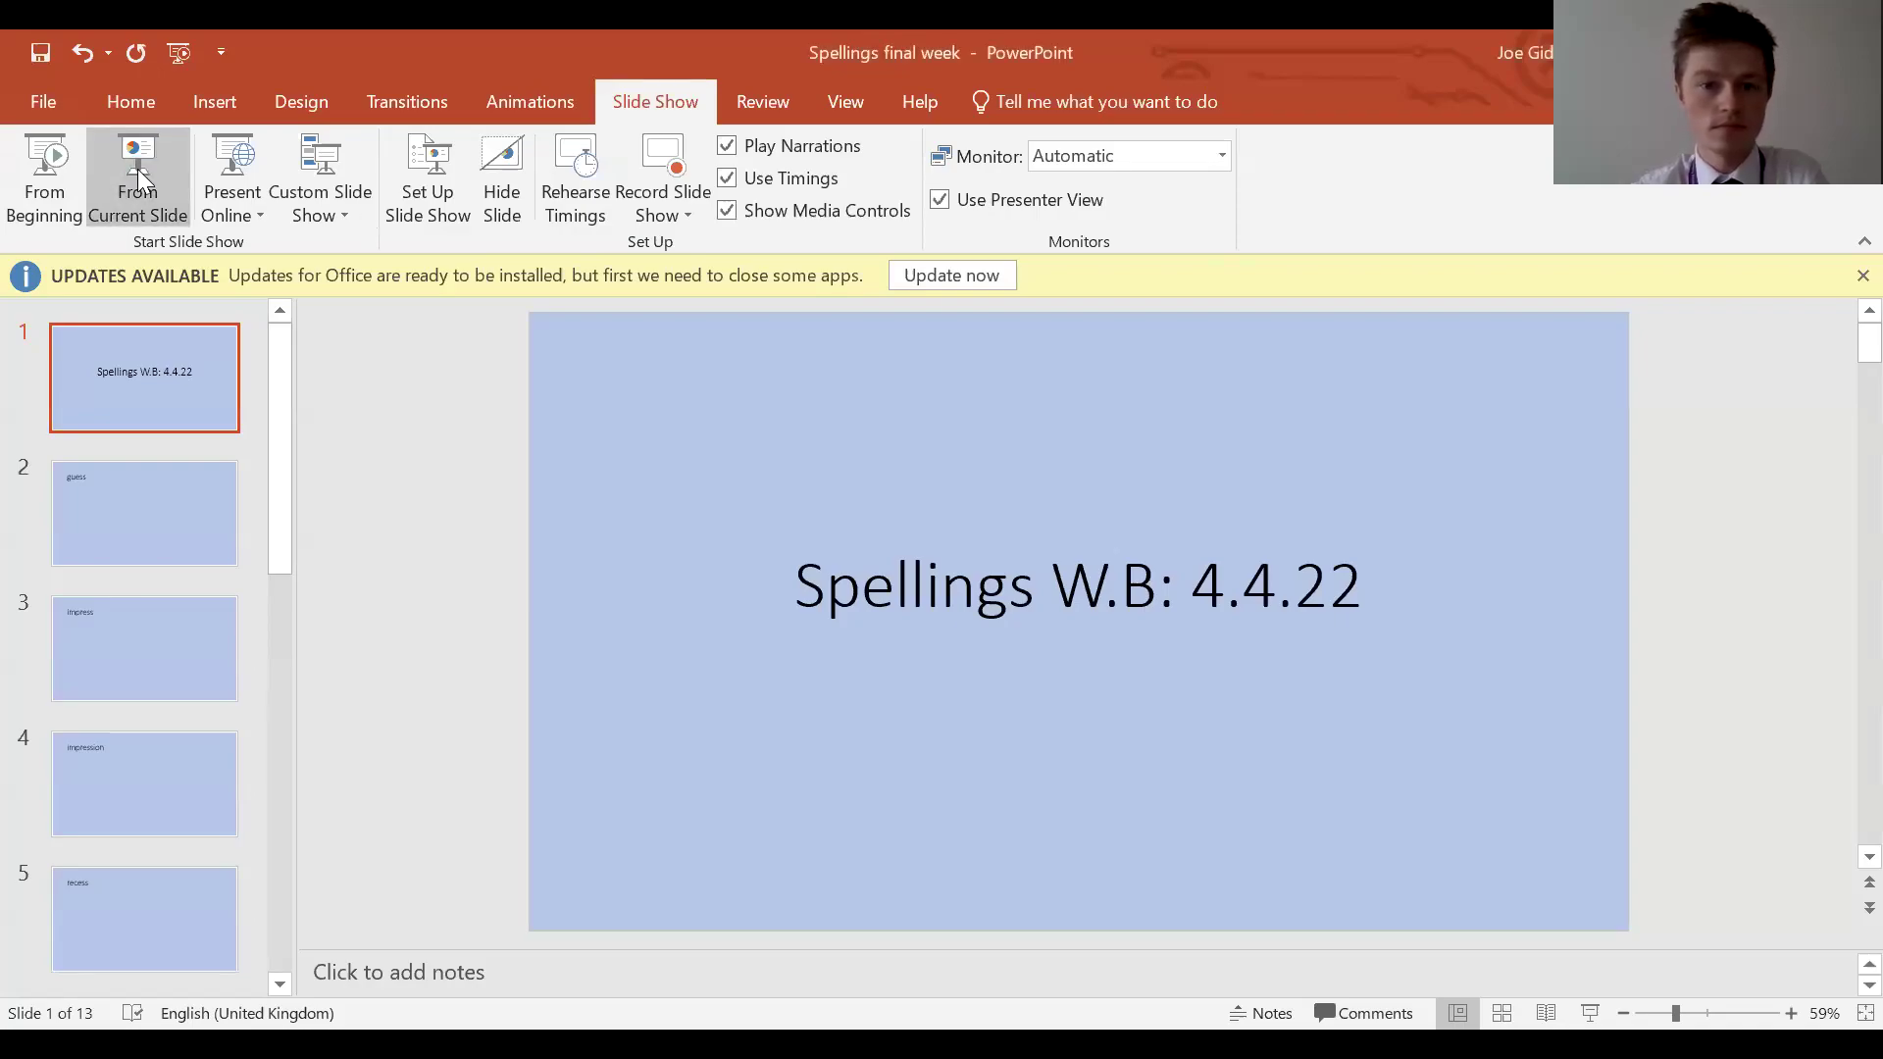